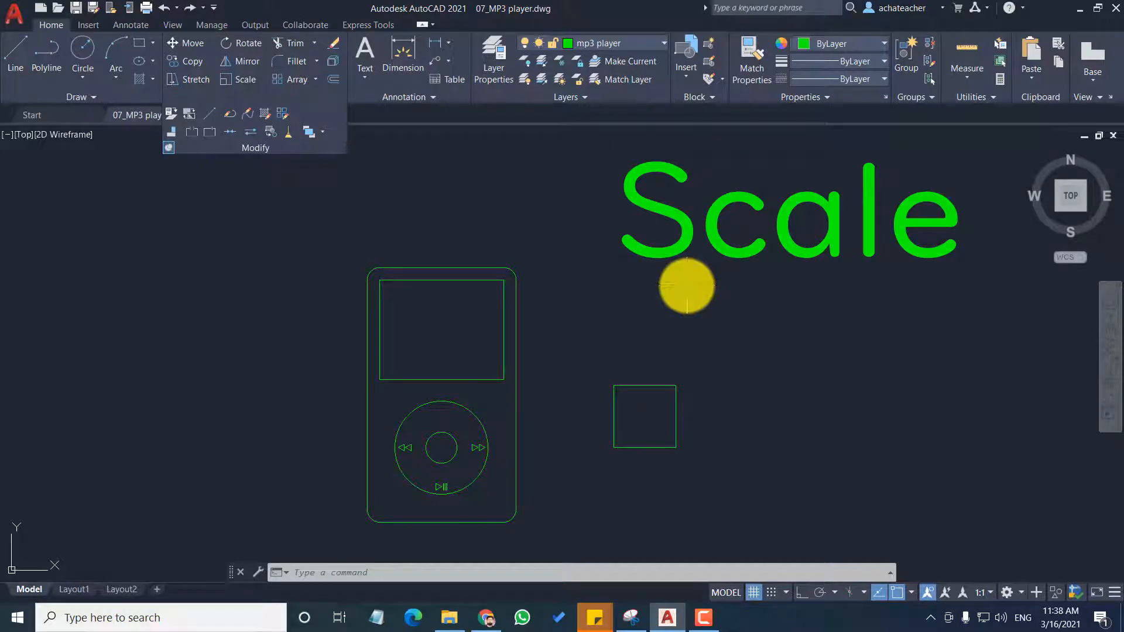
Scale the small square beside the MP3 player by a factor of 2, using its lower-right corner as base point.
key("Escape")
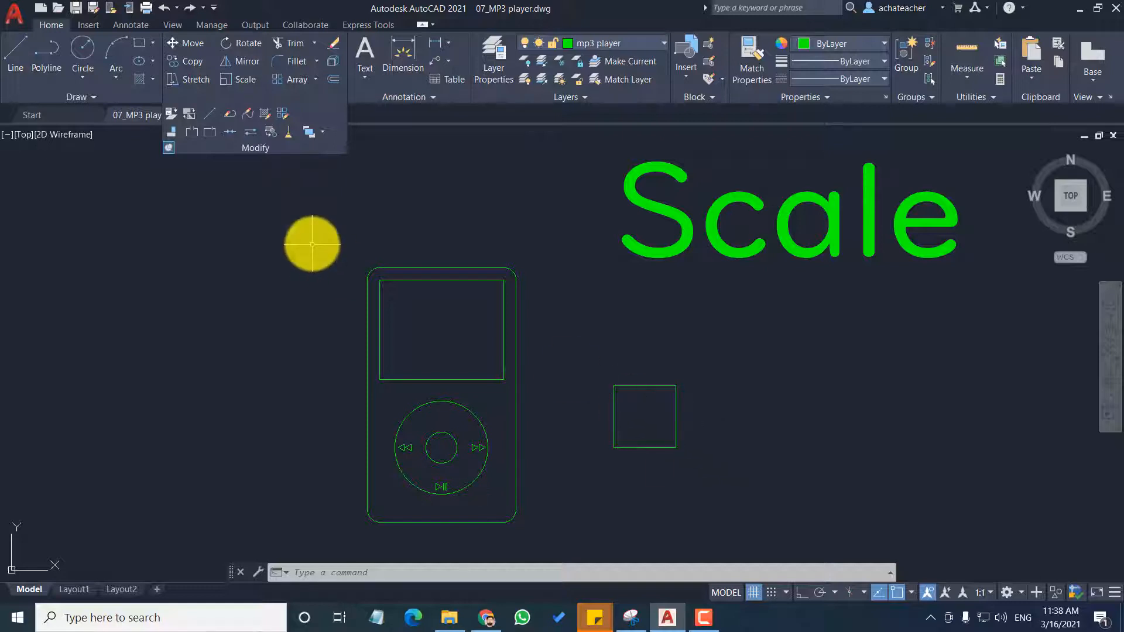
left_click(239, 80)
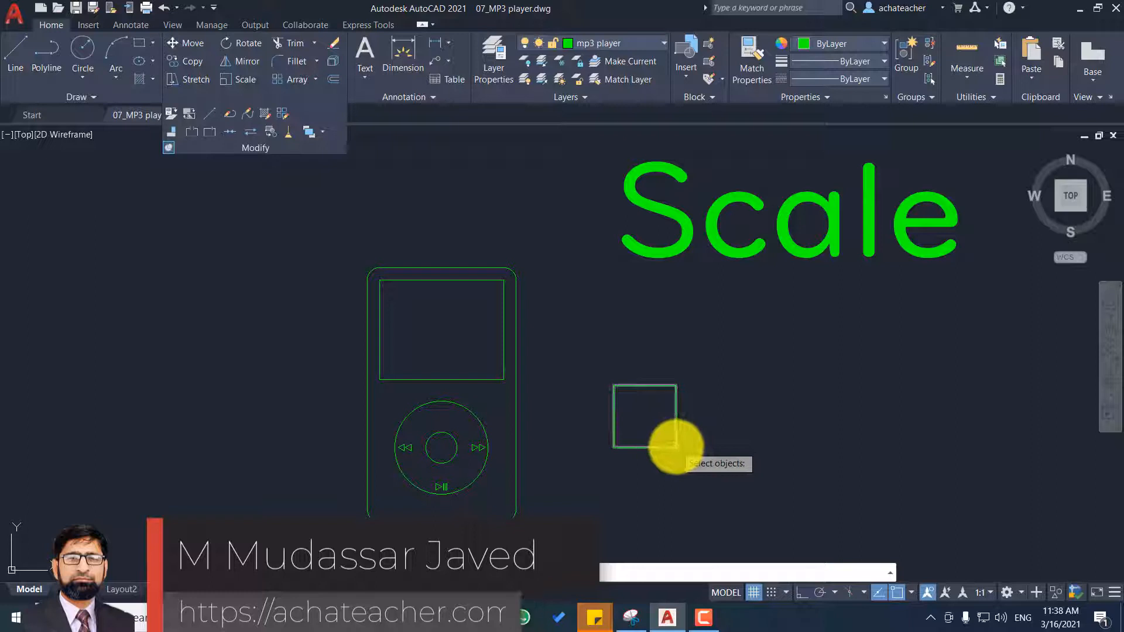
left_click(674, 446)
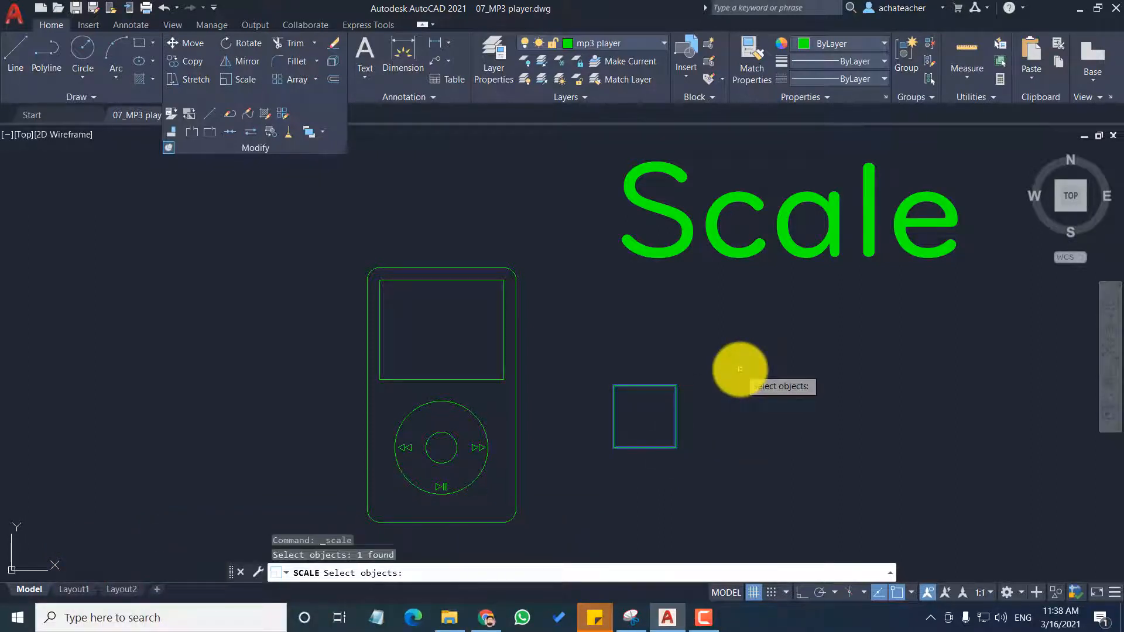
key("Return")
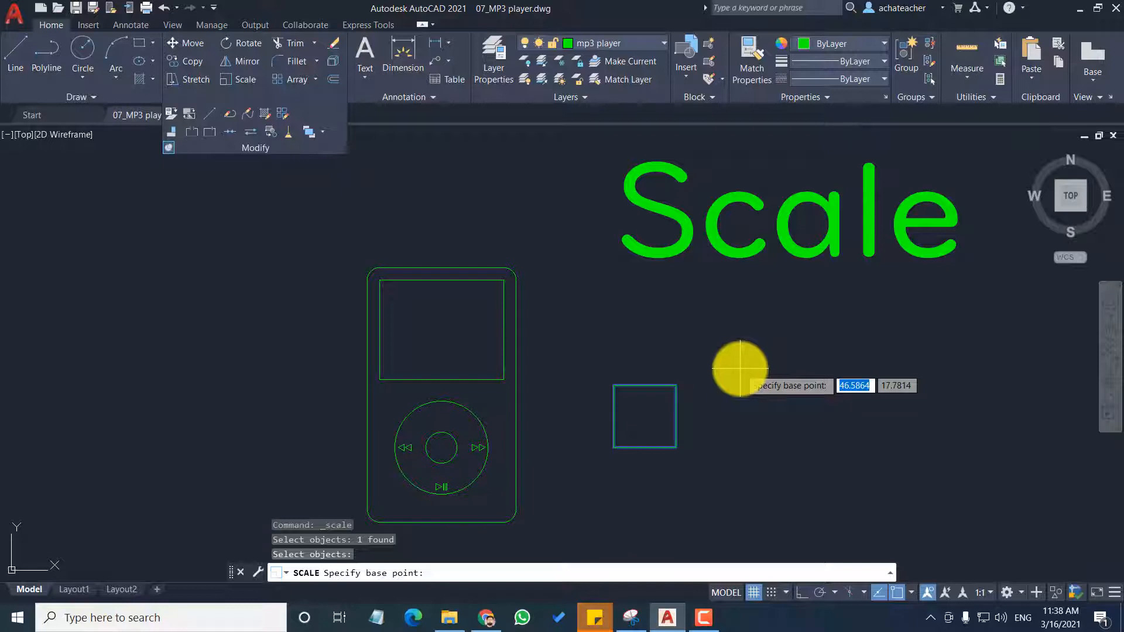
left_click(676, 447)
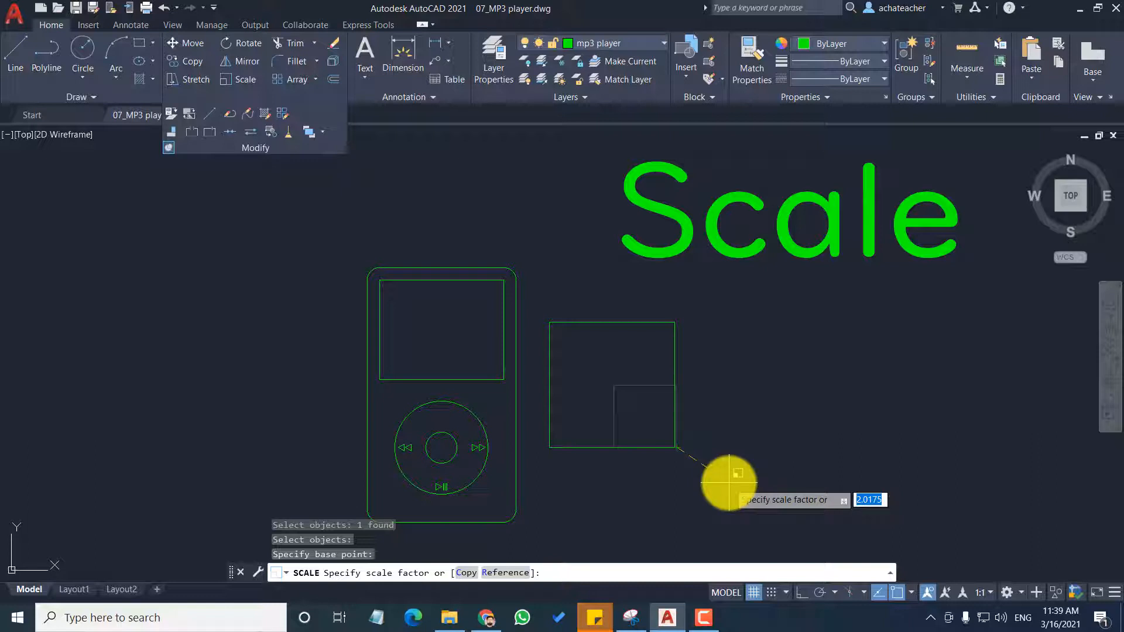
type("1")
key("BackSpace")
type("2")
key("BackSpace")
type("3")
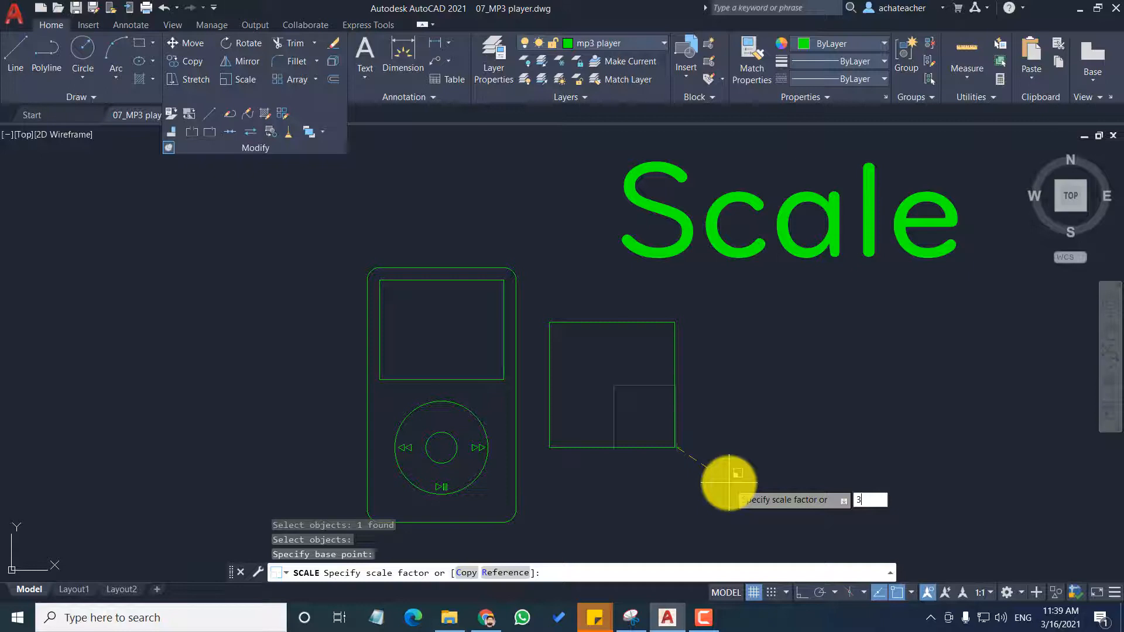
key("BackSpace")
type("2")
key("Return")
Check the enlarged square's side lengths at its lower-right corner and undo the scaling.
left_click(658, 449)
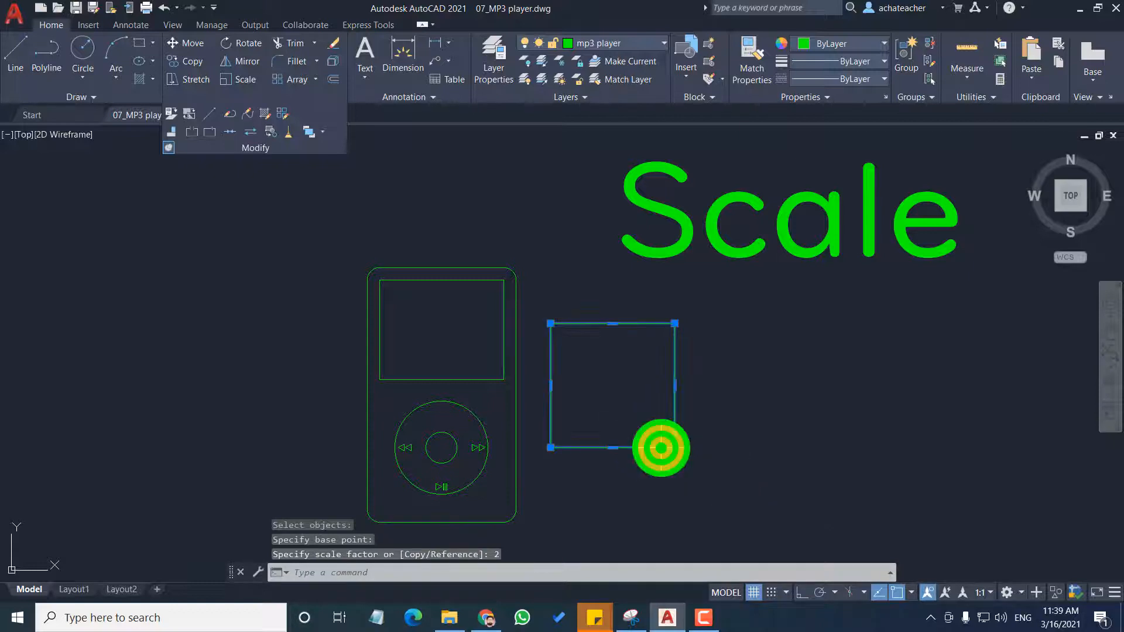
mouse_move(675, 448)
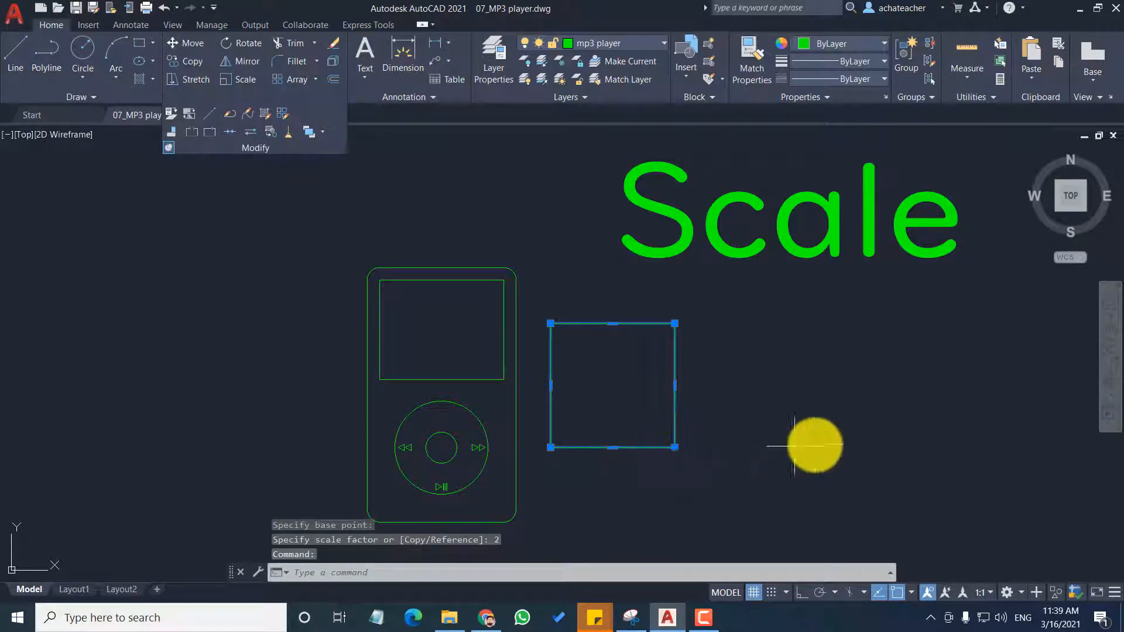
key("Escape")
key("ctrl+z")
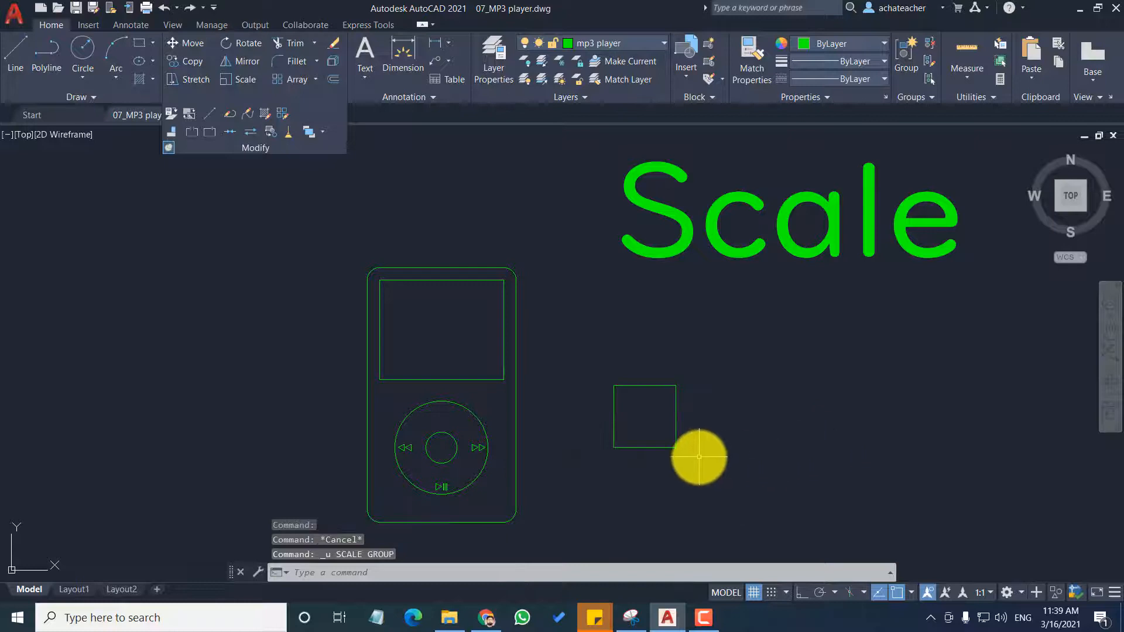
Examine the restored square's side lengths at its lower-right corner, then clear the selection.
left_click(673, 448)
mouse_move(675, 449)
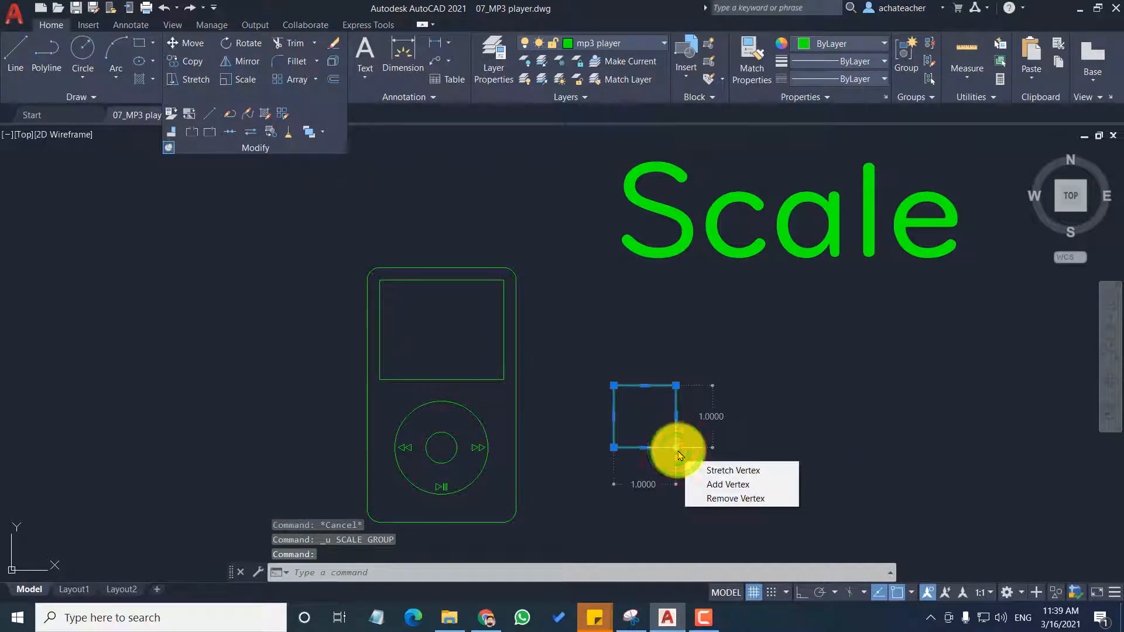
key("Escape")
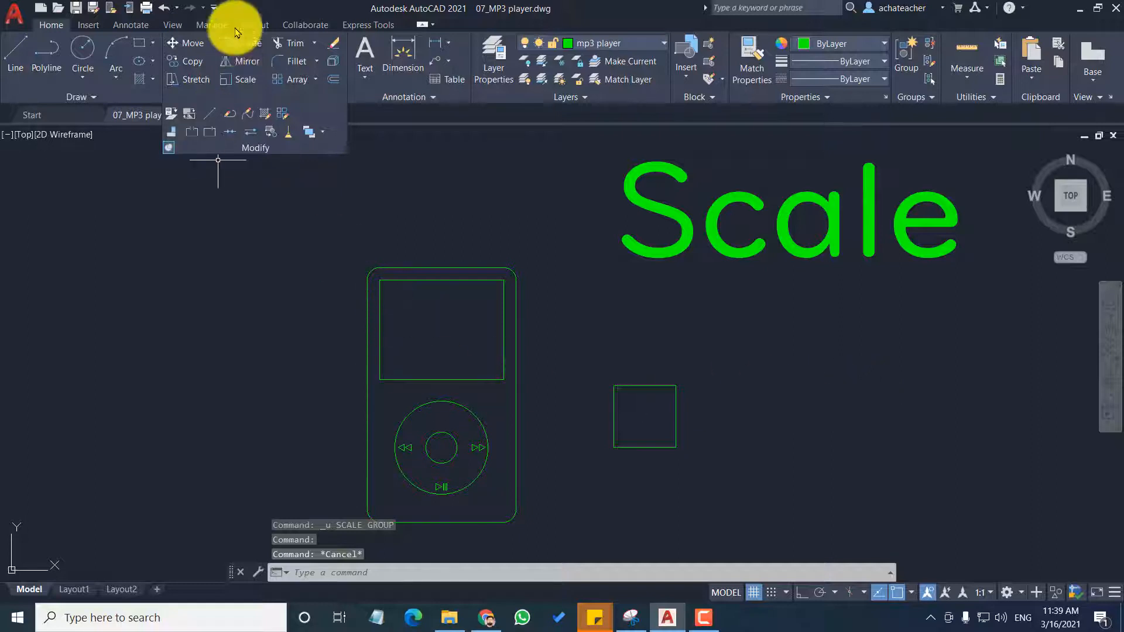
Scale the small square by a factor of 4 about its lower-right corner.
left_click(236, 75)
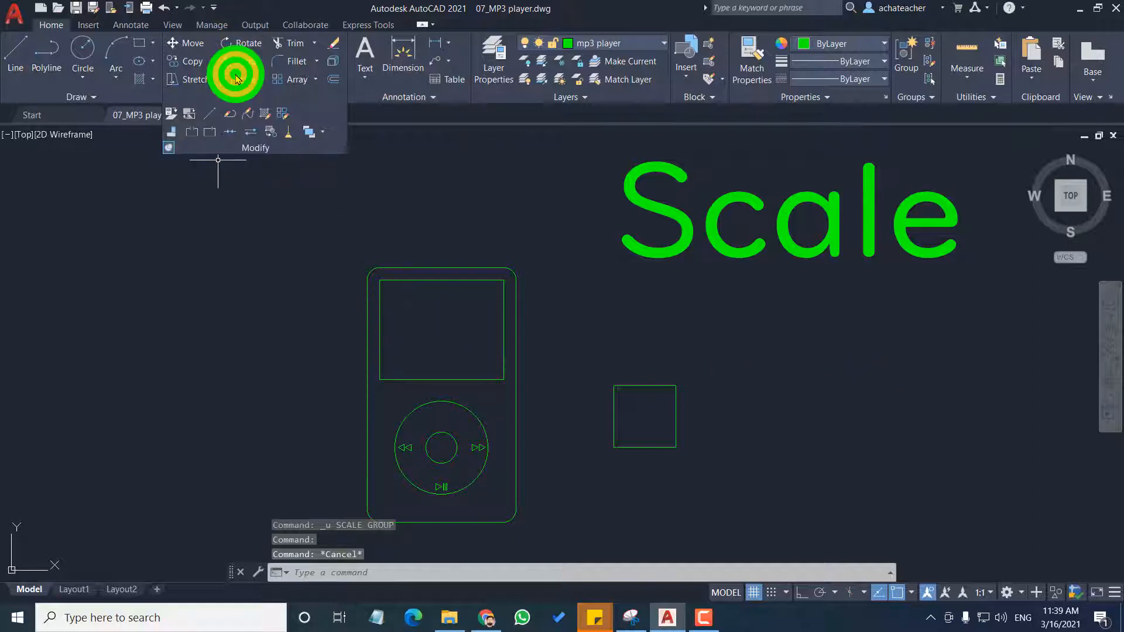
left_click(673, 447)
key("Return")
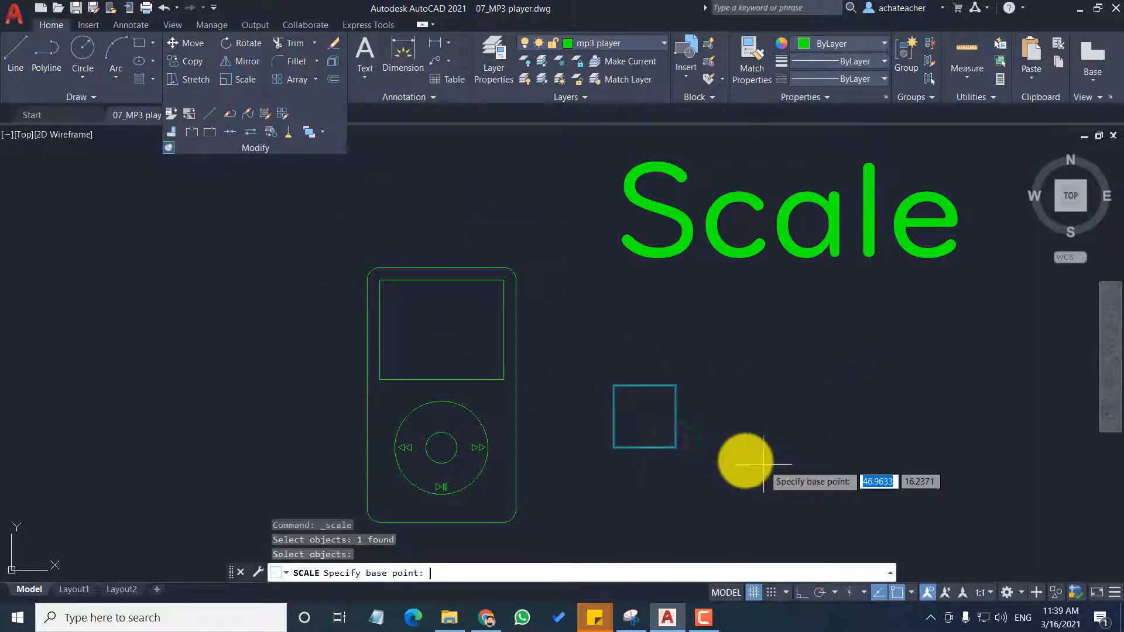
left_click(676, 448)
type("4")
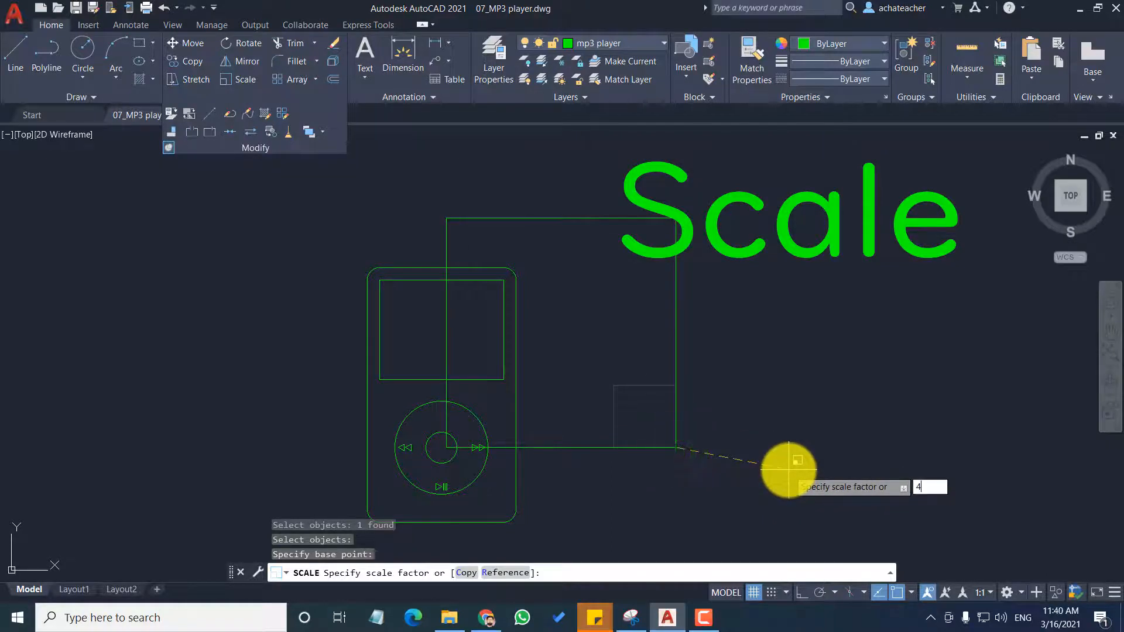
key("Return")
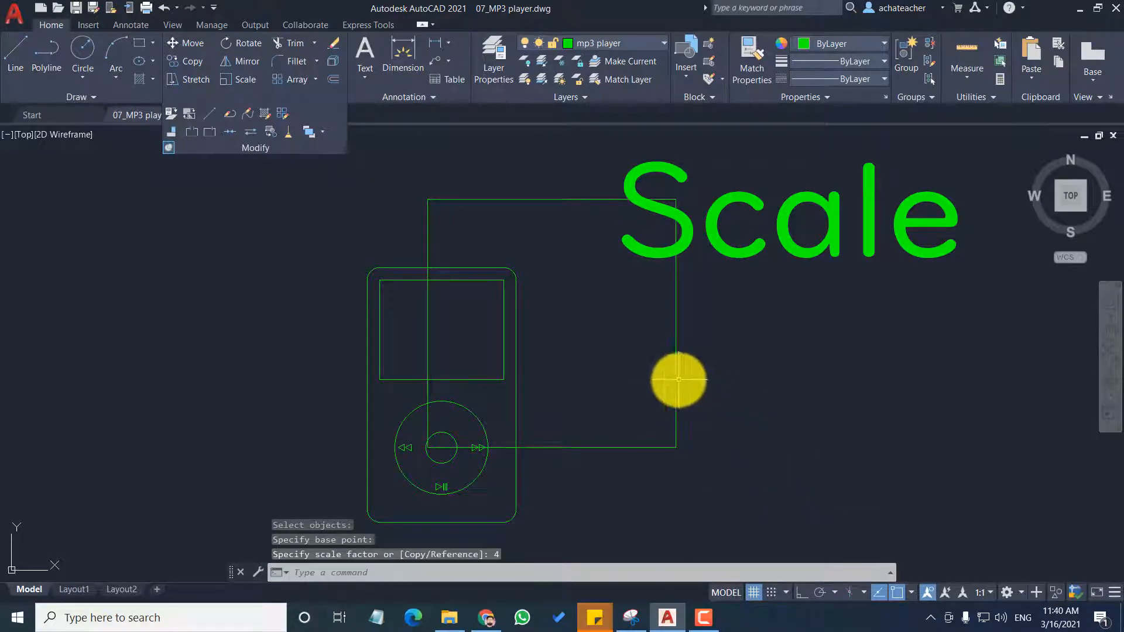
Check the enlarged square's side lengths at its lower-right corner and delete the square.
left_click(677, 380)
mouse_move(676, 448)
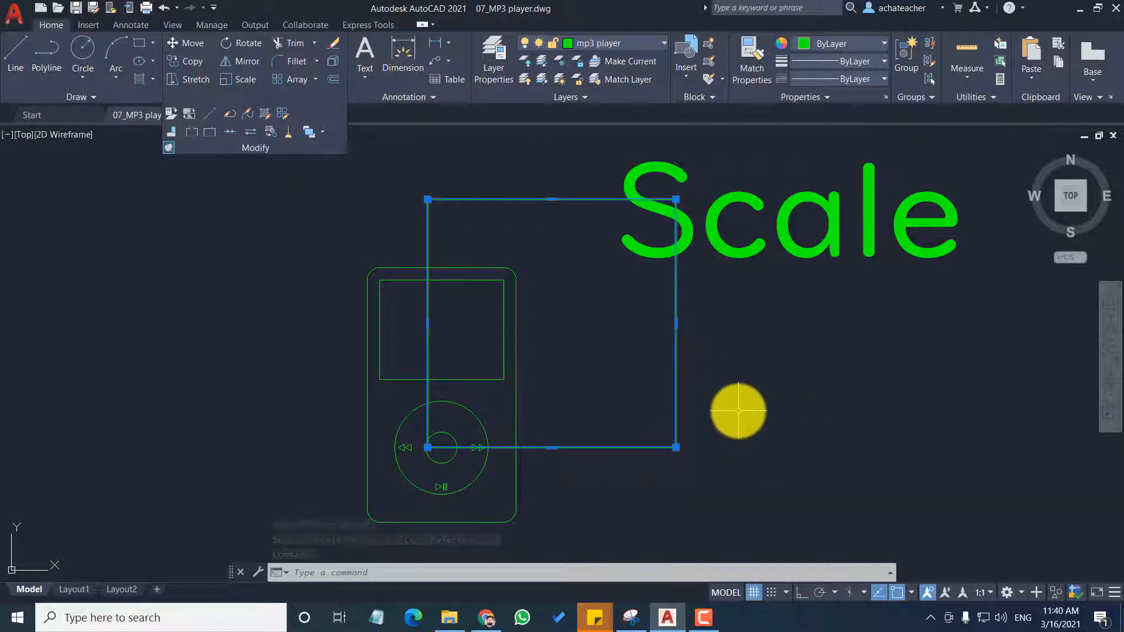
key("Delete")
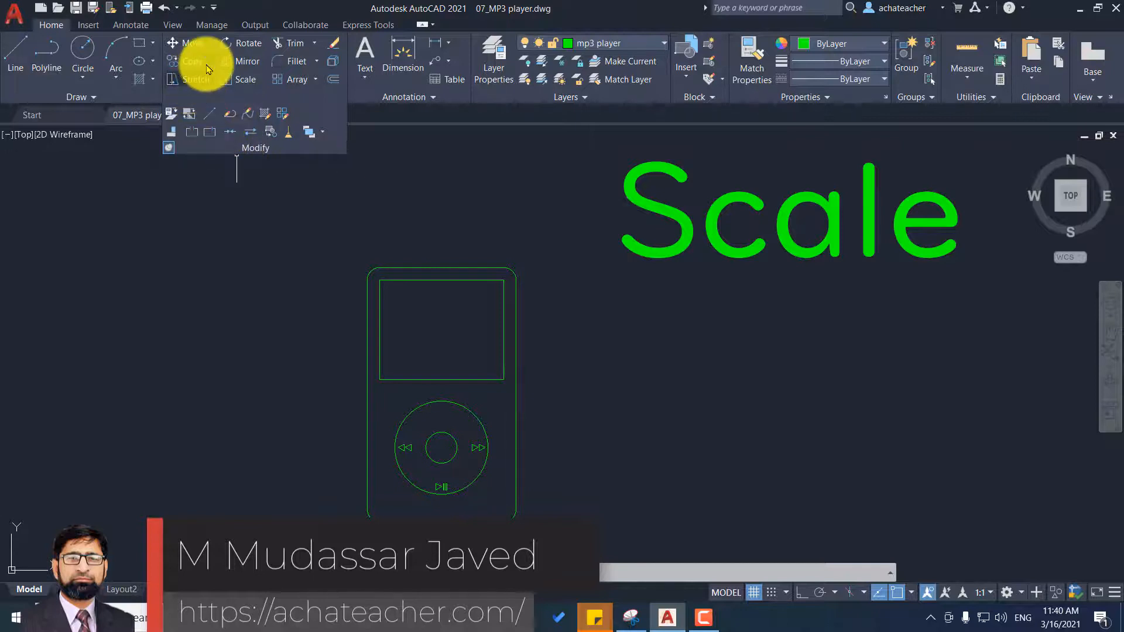
Scale the "Scale" text by a factor of .5 from a base point just below its first letter.
left_click(240, 79)
key("Return")
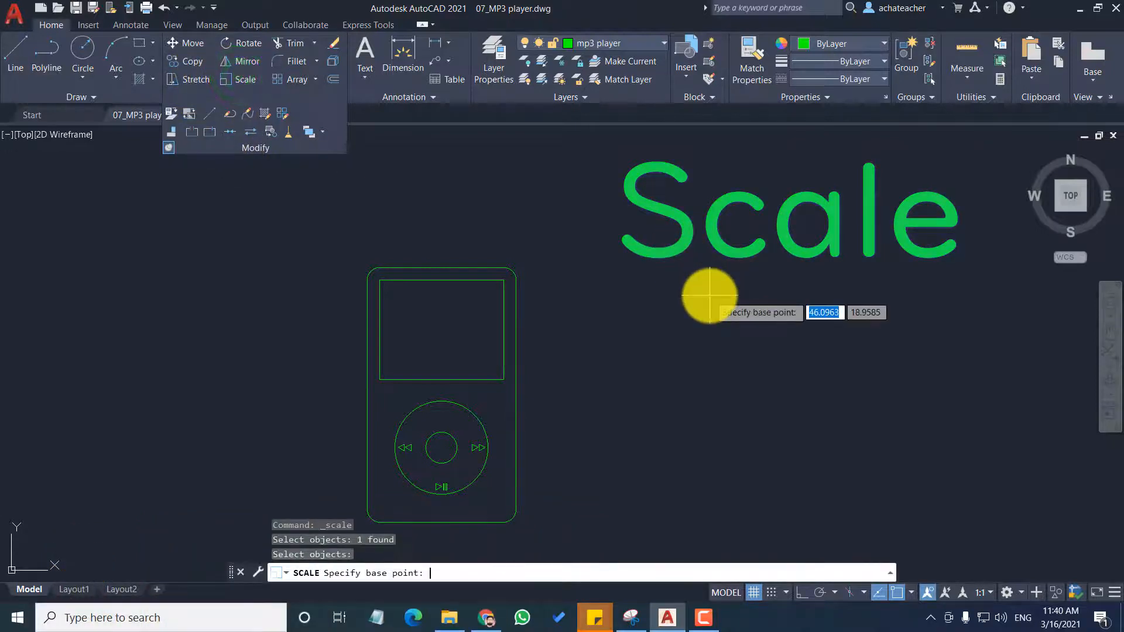
left_click(637, 268)
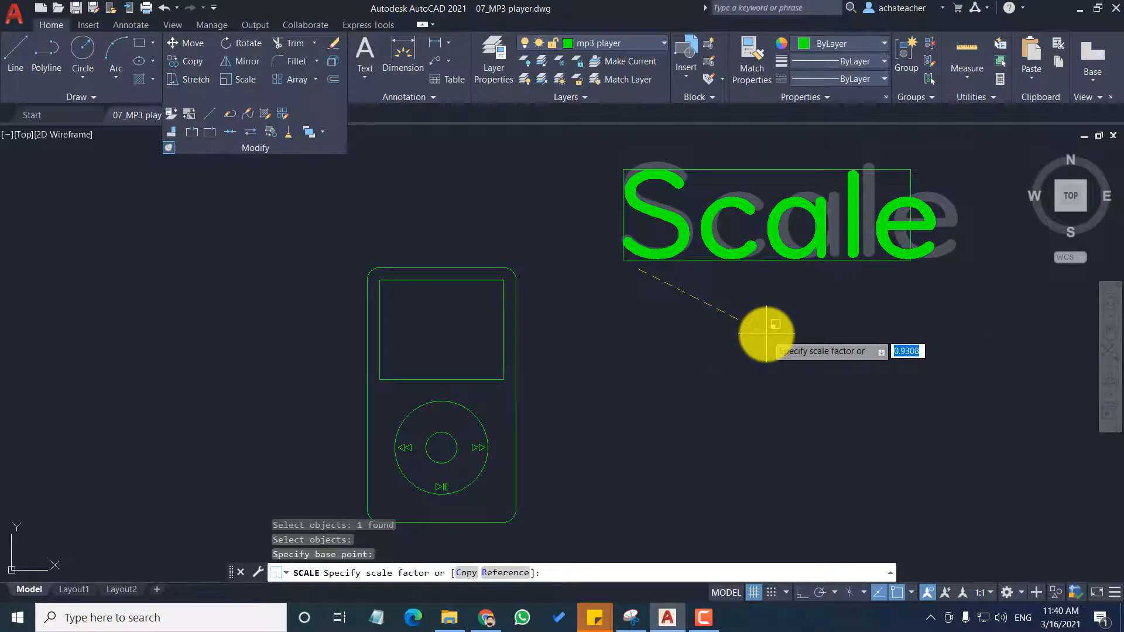
type(".5")
key("Return")
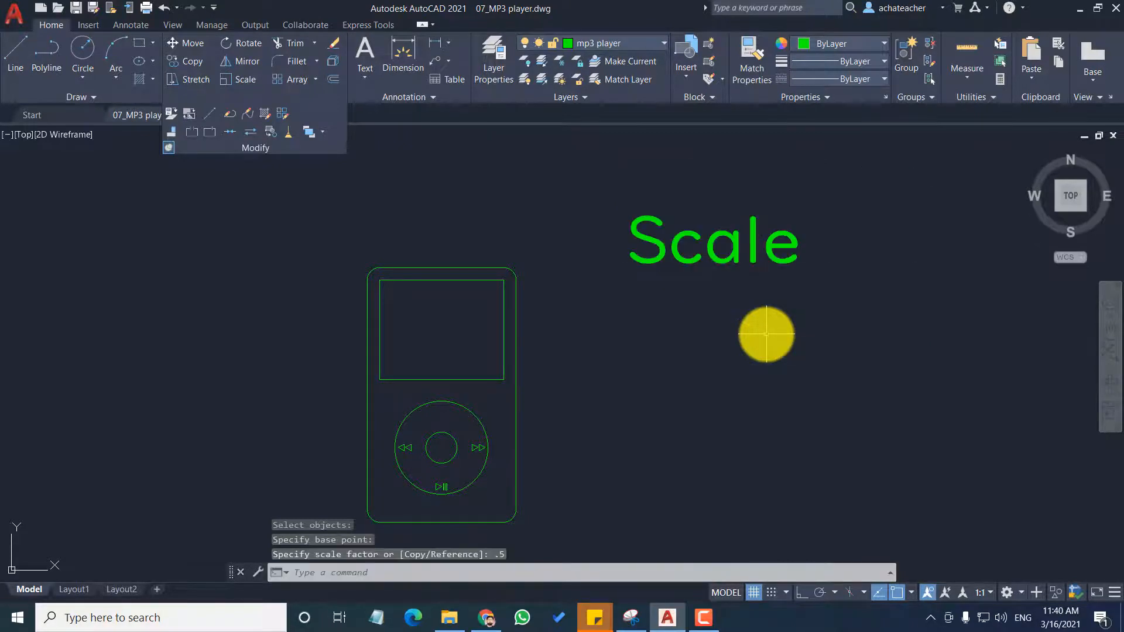
Scale the MP3 player's control wheel, including both circles and all button symbols, by a factor of .50 about the circles' center.
scroll(325, 485, "up", 2)
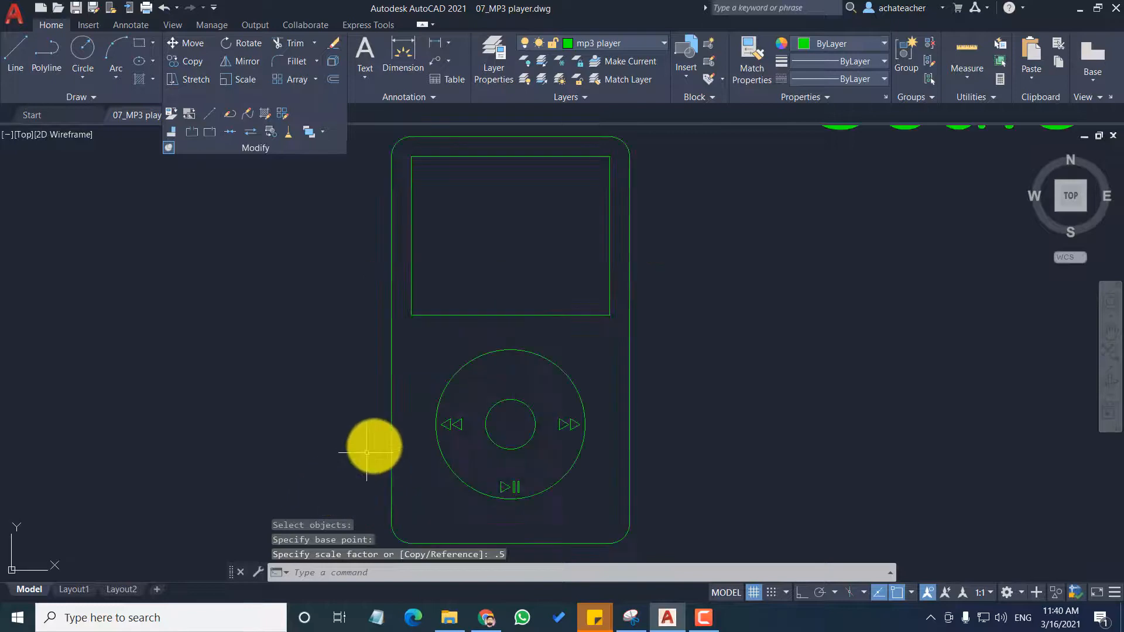
left_click(244, 86)
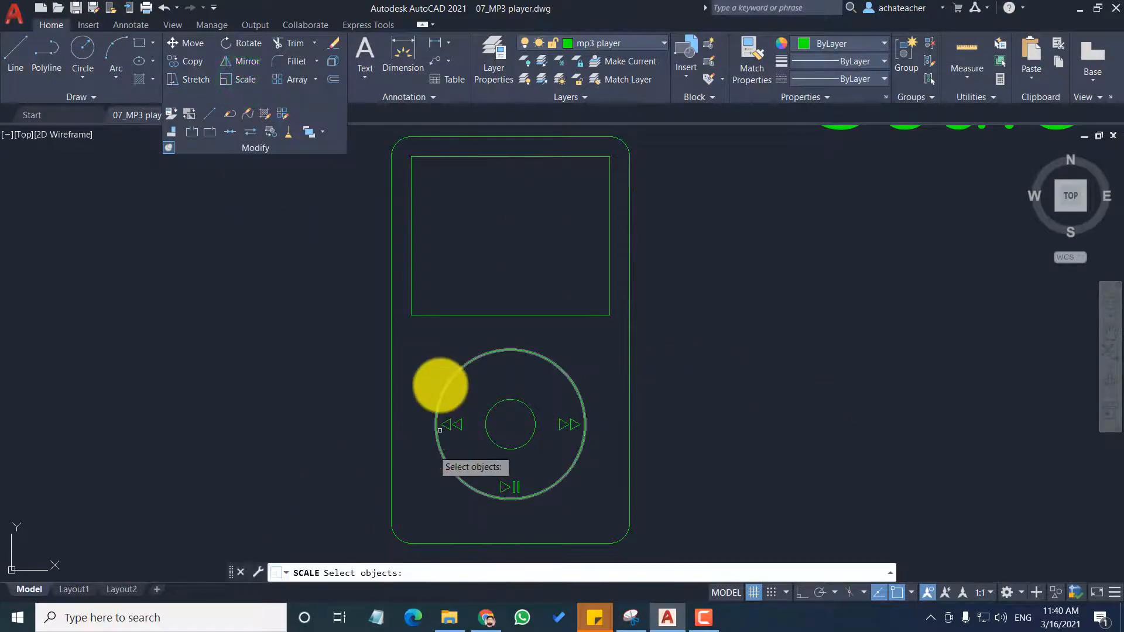
left_click(415, 332)
left_click(608, 515)
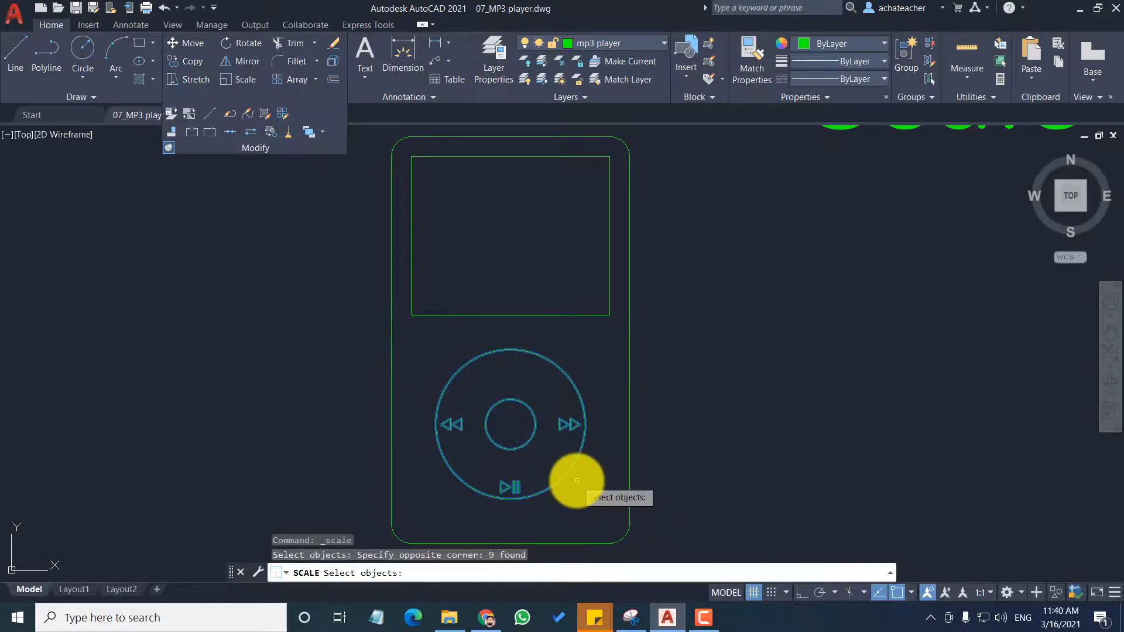
key("Return")
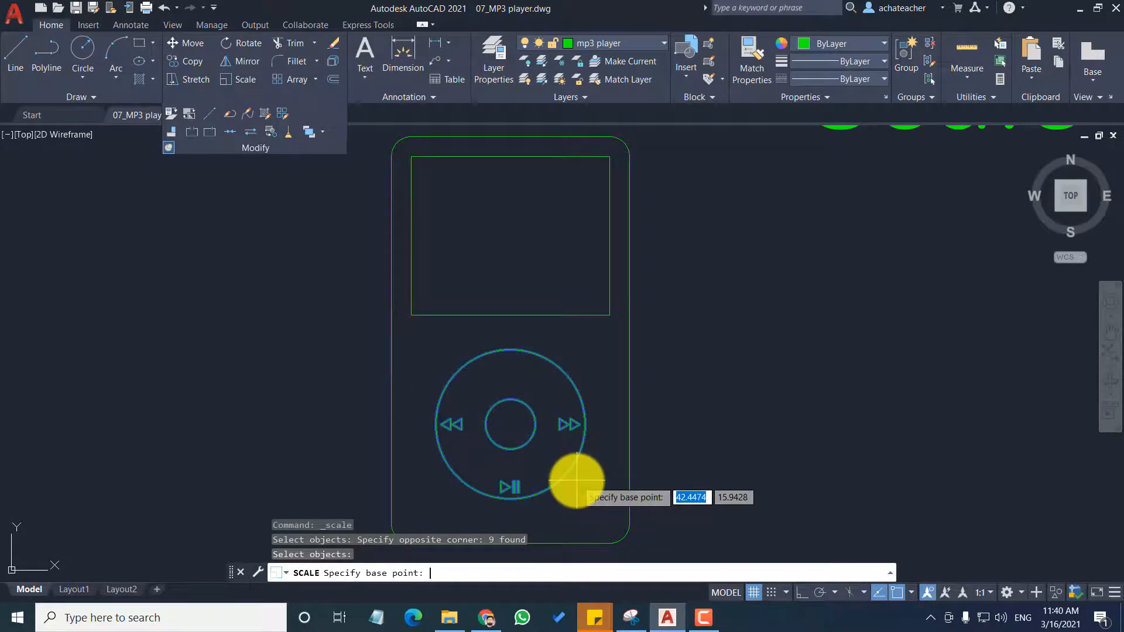
left_click(509, 424)
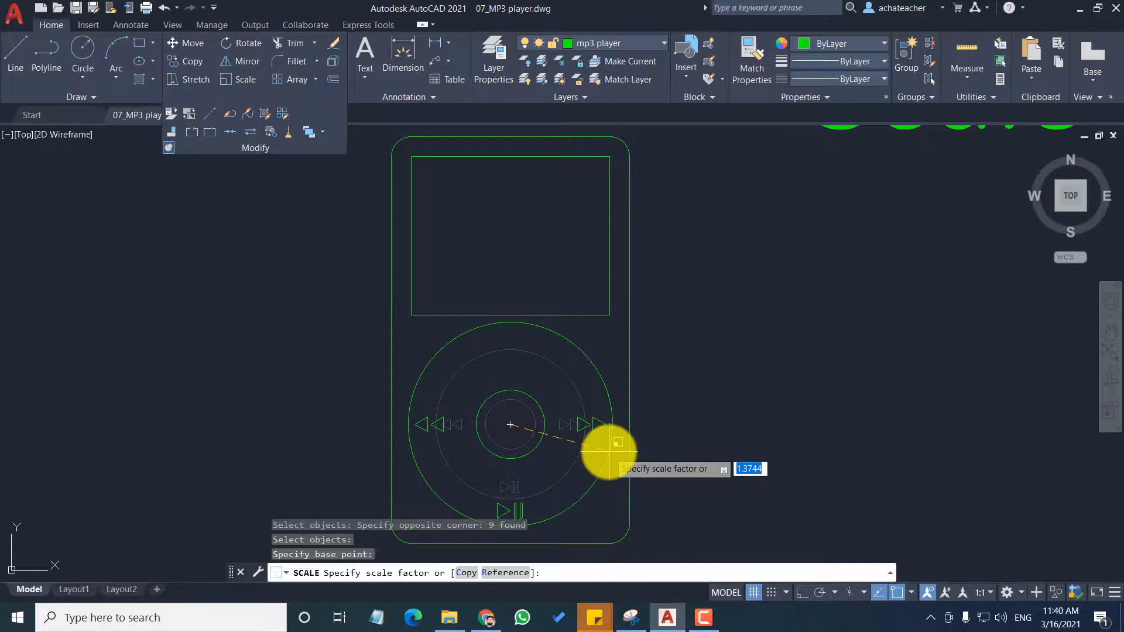
type(".")
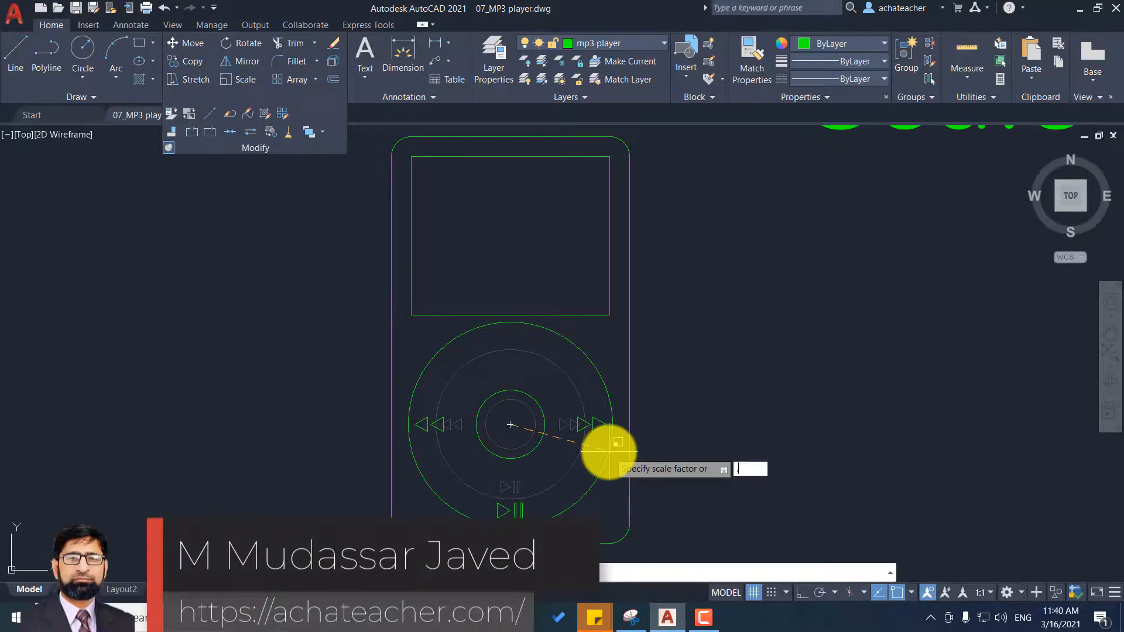
type("50")
key("Return")
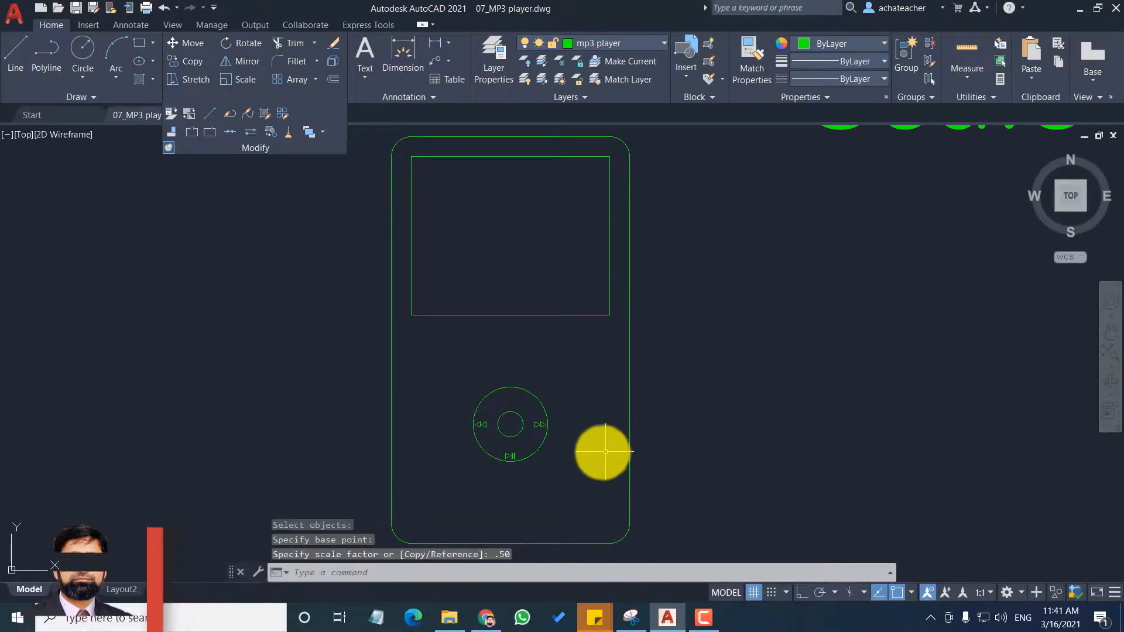